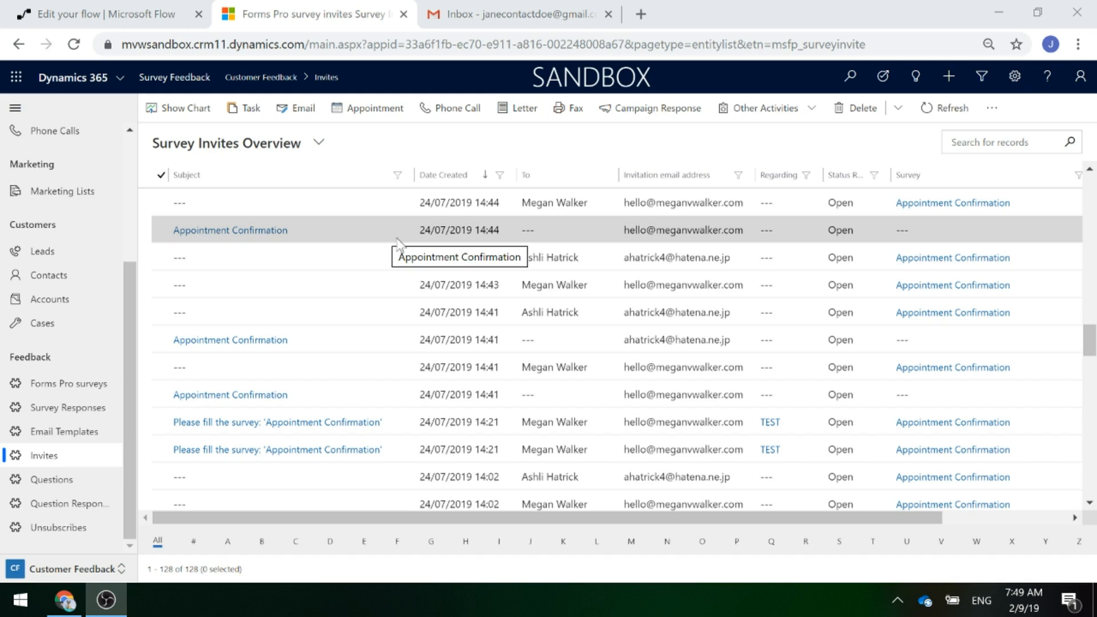
# Step: Switch to Microsoft Flow, open the Create Invitation When Case Is Closed flow for editing, and inspect its trigger and case-resolved condition
pyautogui.click(63, 9)
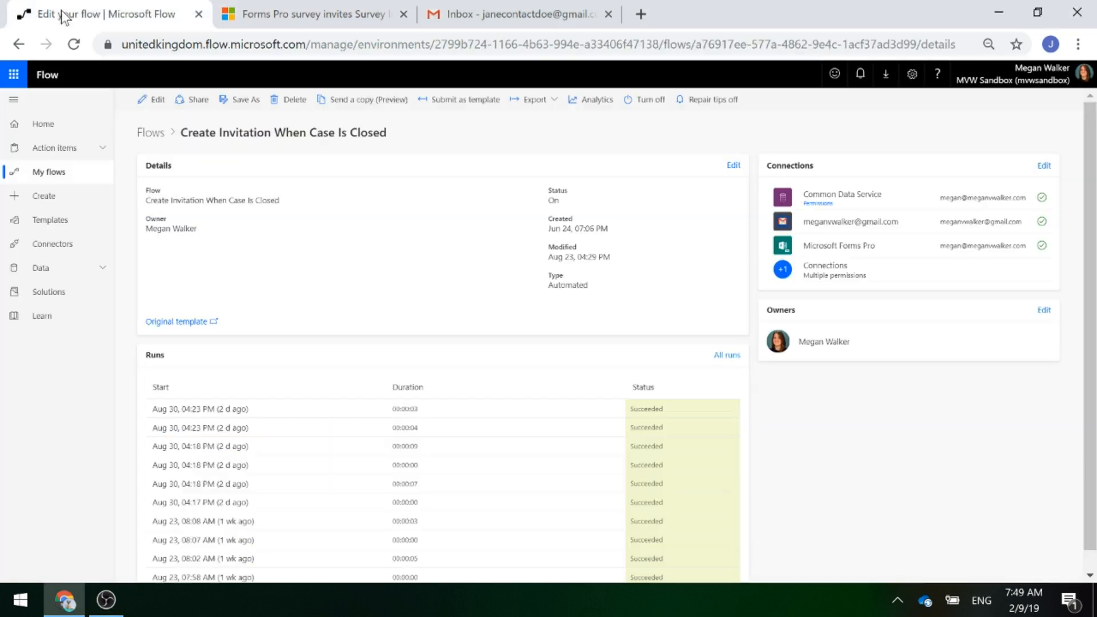
pyautogui.click(150, 98)
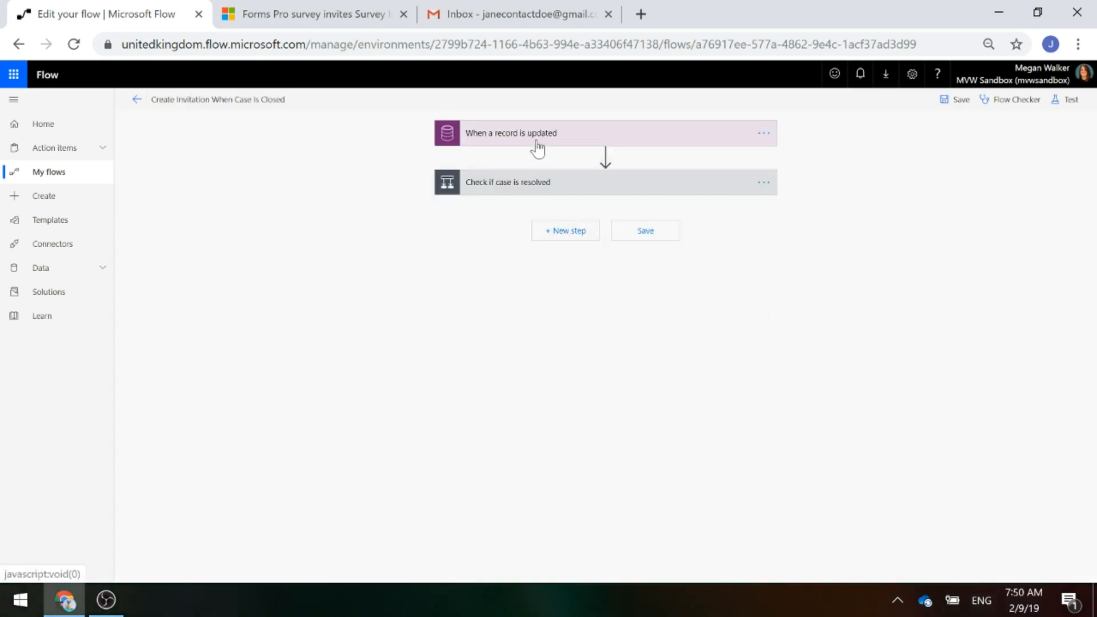
pyautogui.click(537, 140)
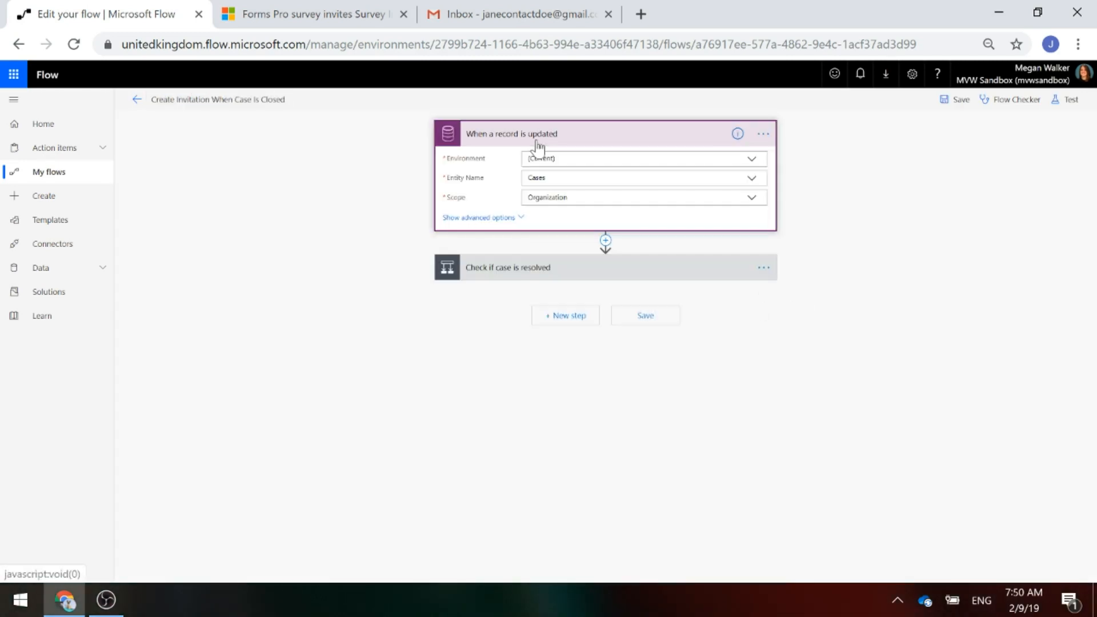
pyautogui.click(504, 268)
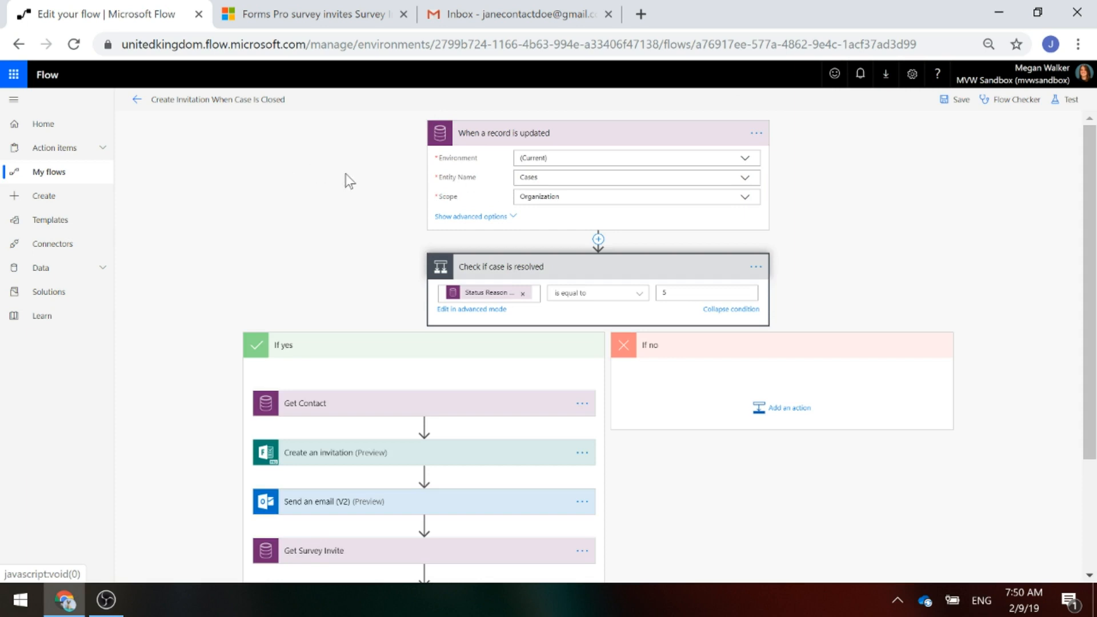
pyautogui.hotkey('ctrl', '+')
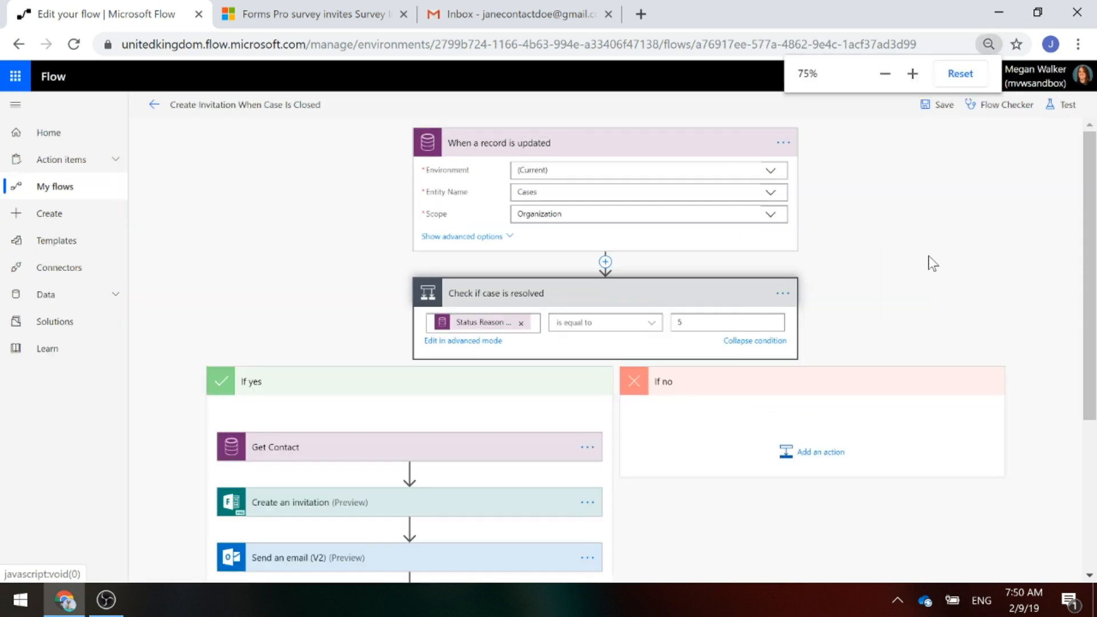
pyautogui.hotkey('ctrl', '+')
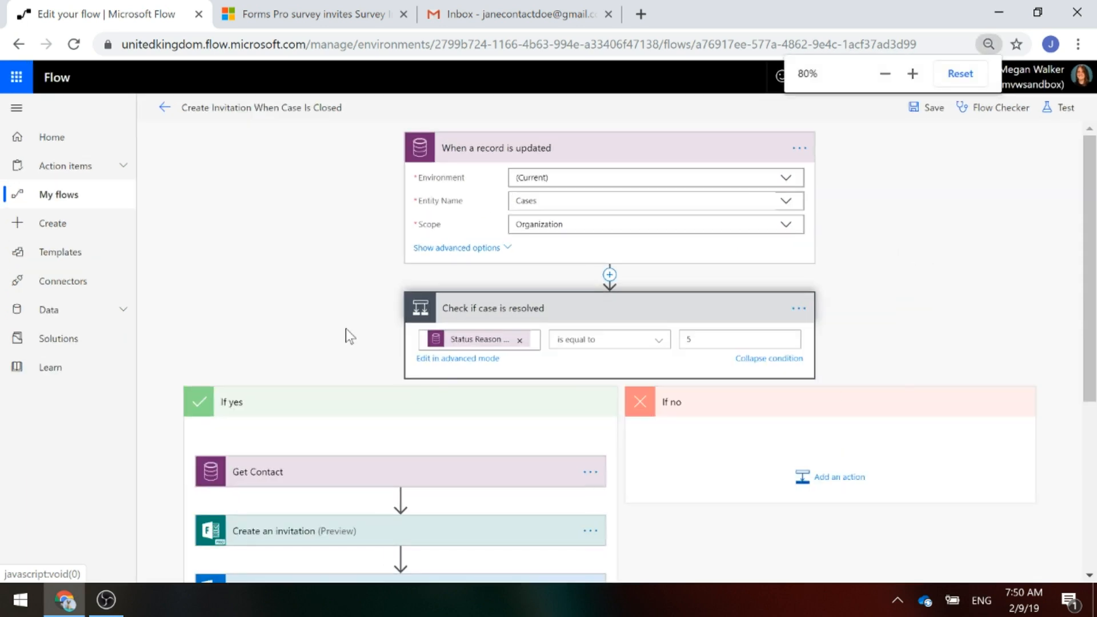
pyautogui.scroll(-2, 546, 263)
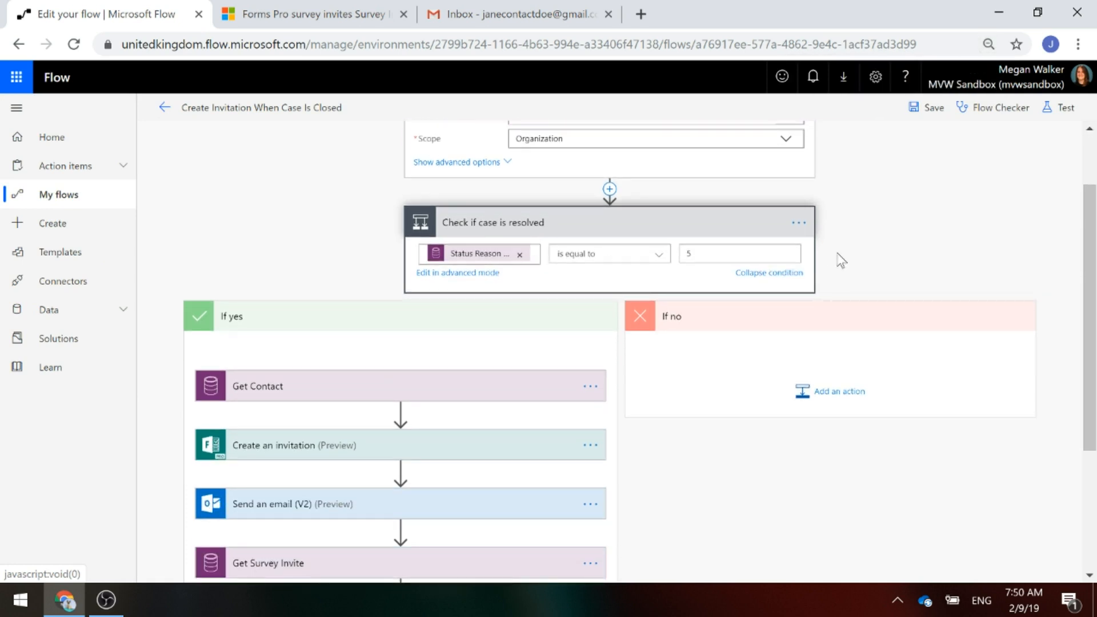
# Step: Inspect the Get Contact and Create an invitation actions in the If yes branch, including the invitation's advanced options
pyautogui.scroll(-4, 839, 259)
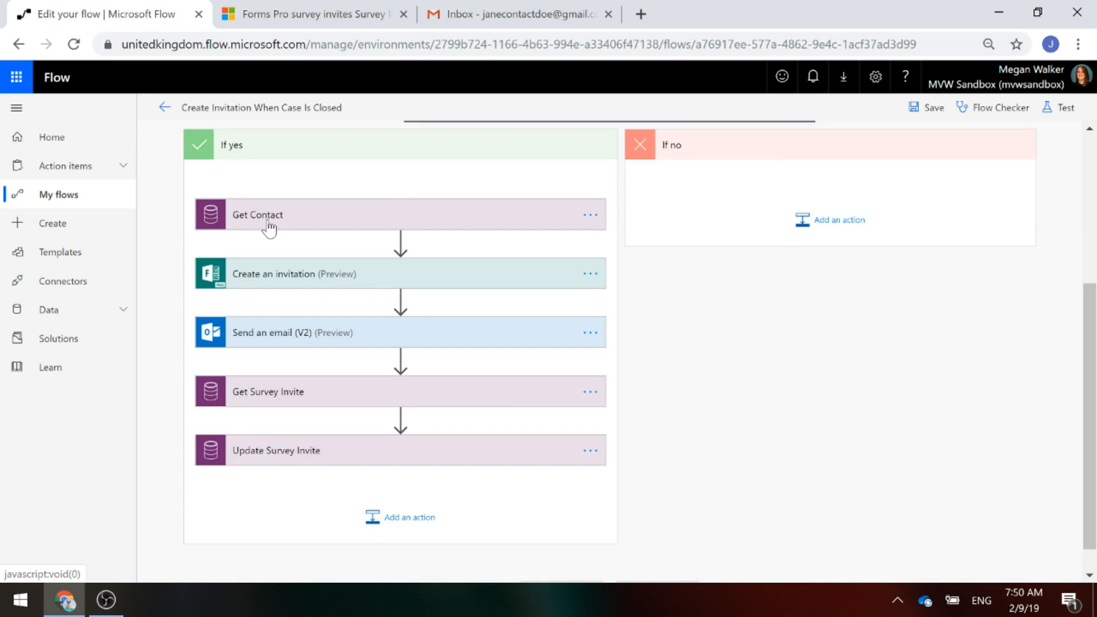
pyautogui.click(269, 229)
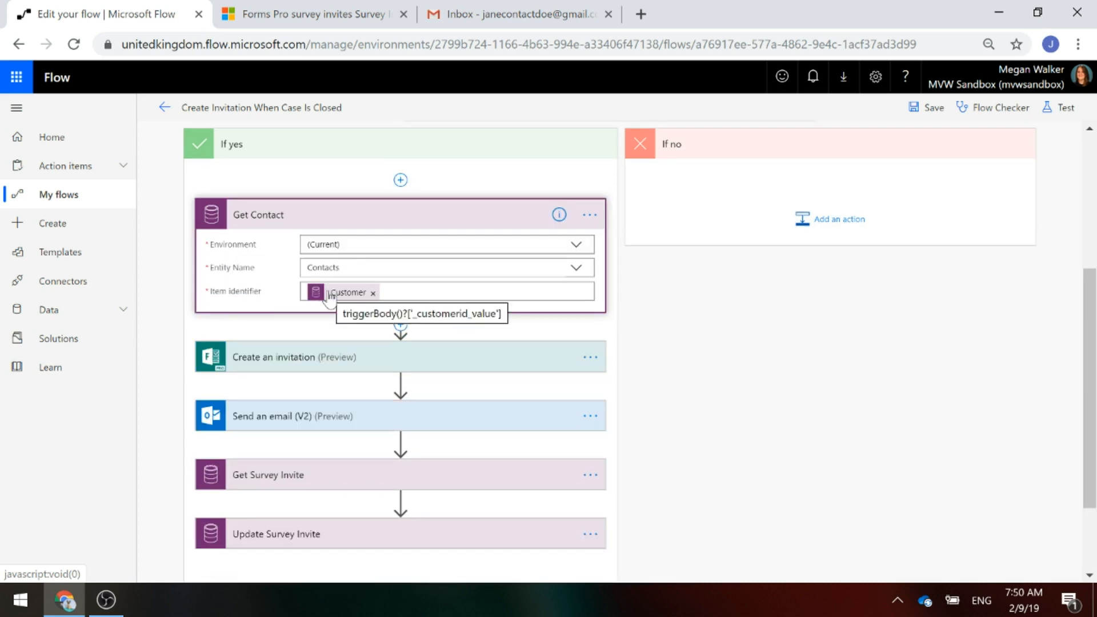
pyautogui.click(290, 360)
pyautogui.scroll(-4, 786, 347)
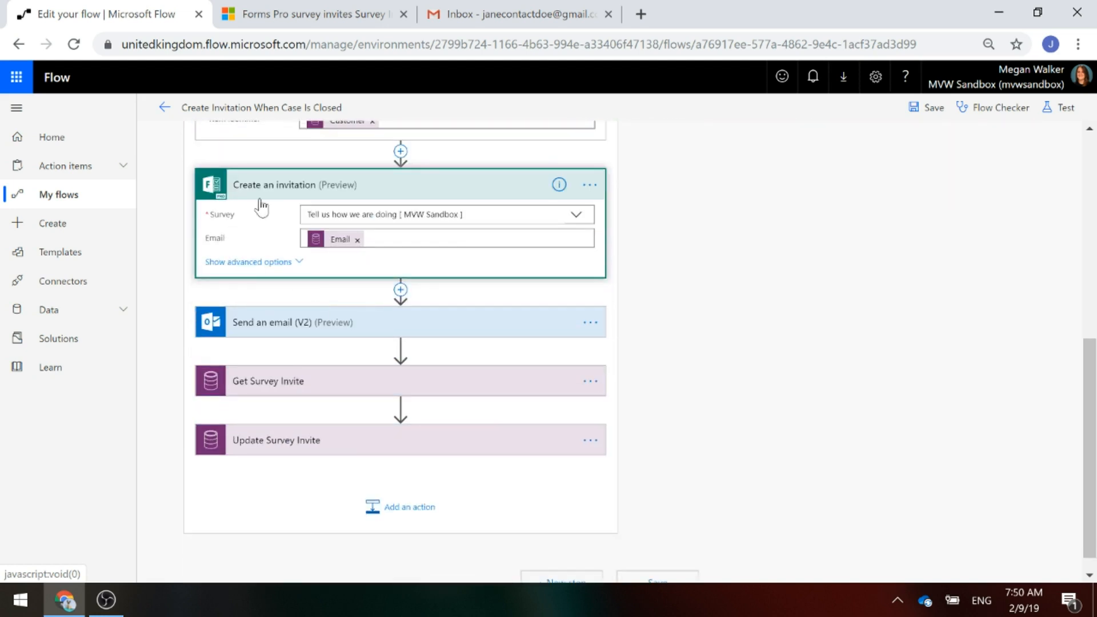
pyautogui.click(268, 261)
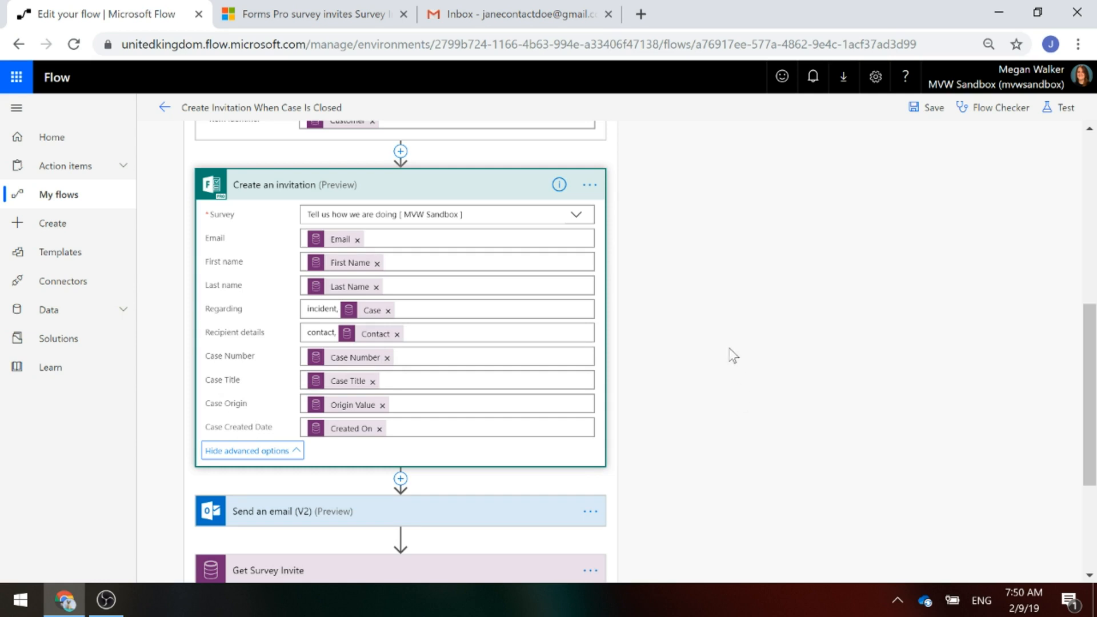
# Step: Examine the recipient, subject and body of the Send an email (V2) action against the invitation's fields
pyautogui.scroll(-4, 732, 355)
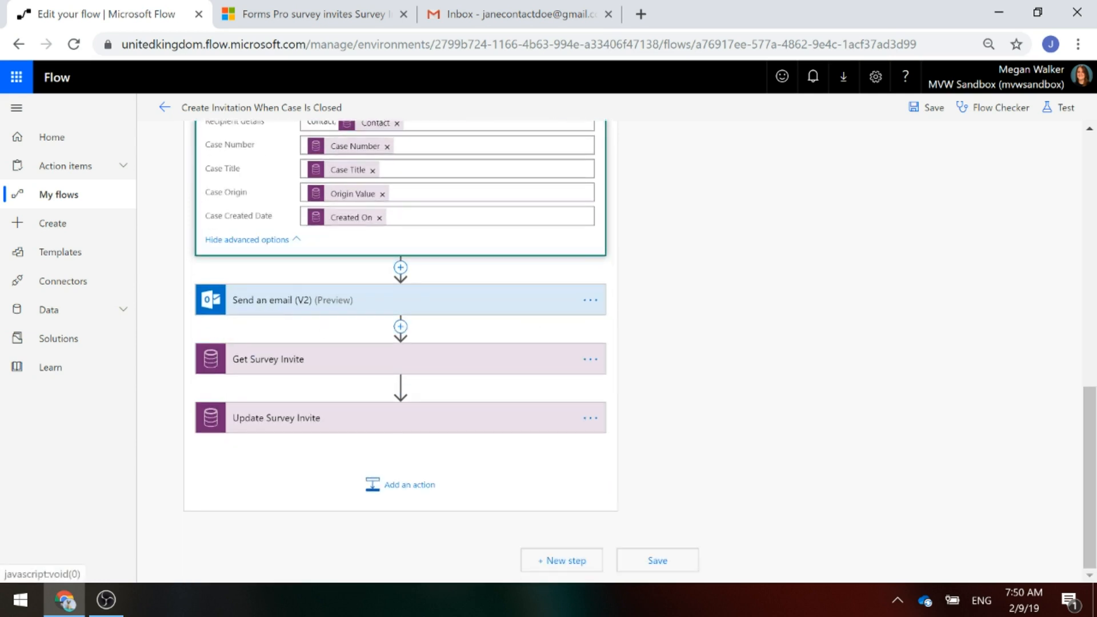
pyautogui.click(272, 301)
pyautogui.scroll(-3, 844, 330)
pyautogui.scroll(2, 856, 320)
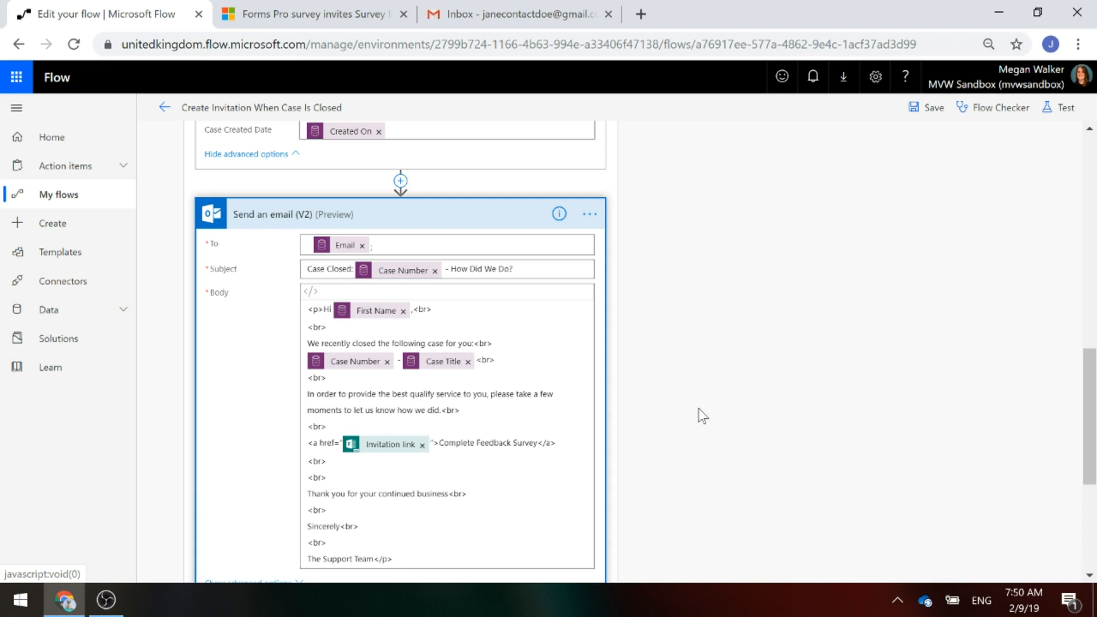
pyautogui.scroll(3, 702, 416)
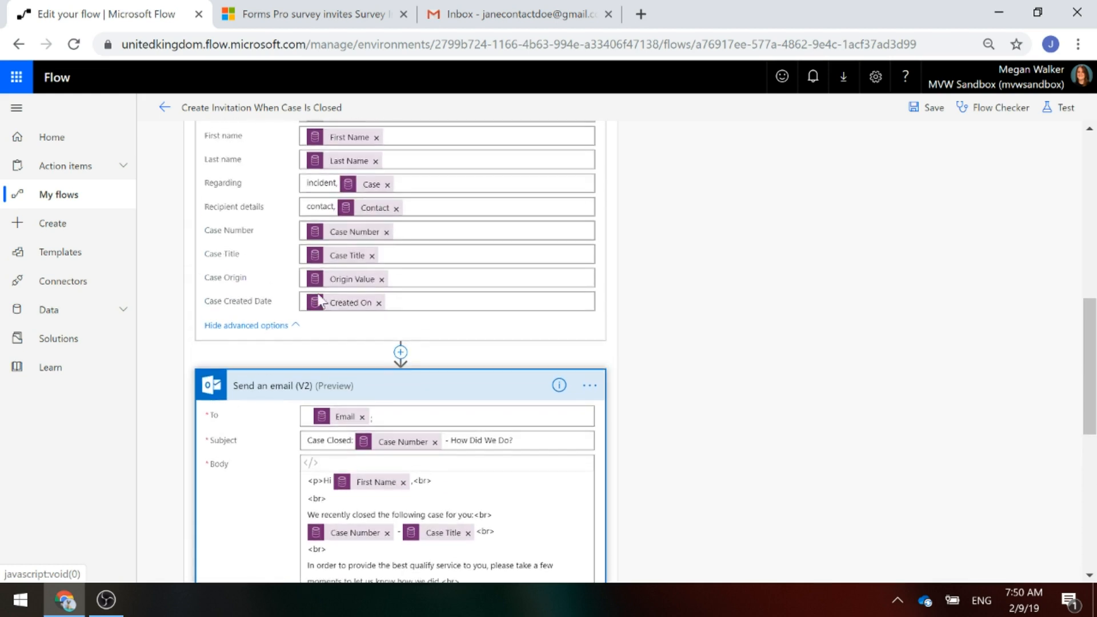
pyautogui.scroll(-2, 756, 453)
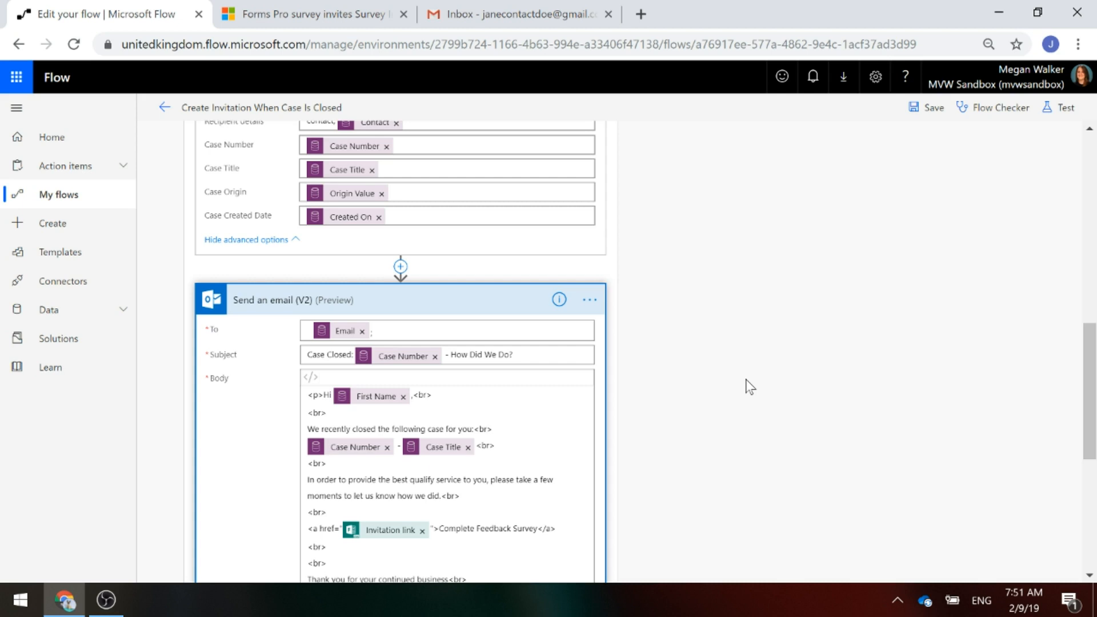
pyautogui.scroll(-6, 668, 445)
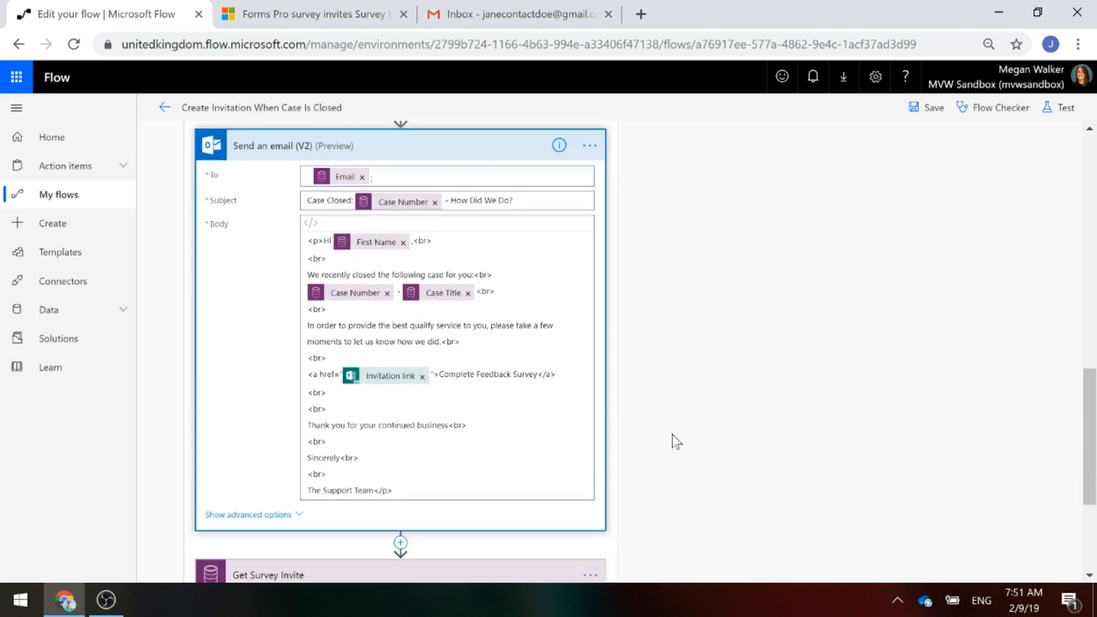
# Step: Examine the Get Survey Invite action's item identifier and trace it back to the Create an invitation action
pyautogui.click(271, 364)
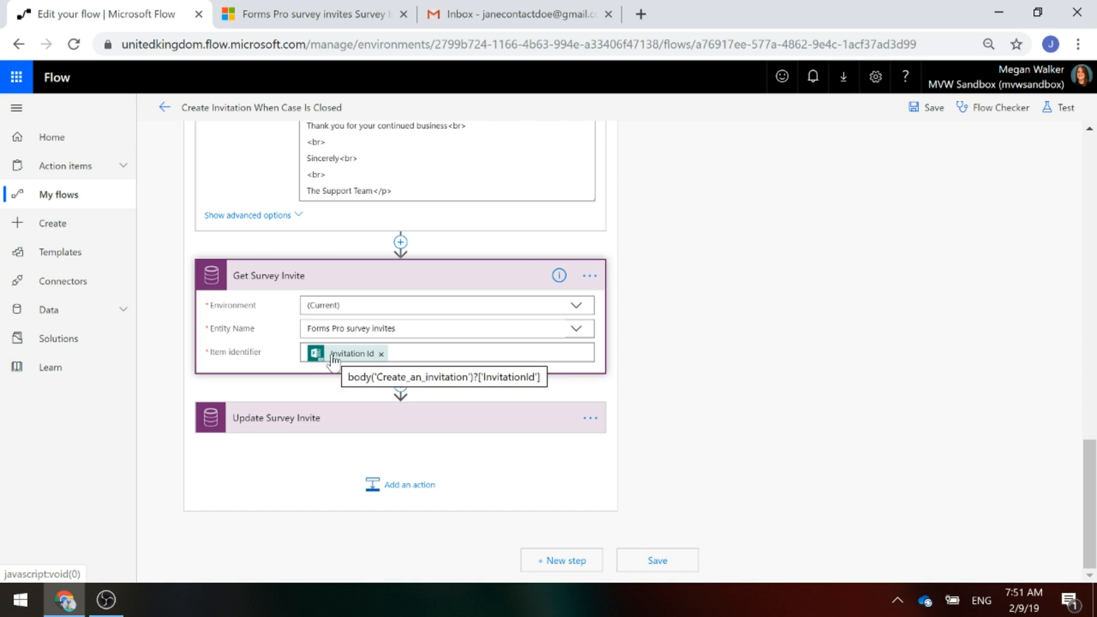
pyautogui.scroll(12, 828, 399)
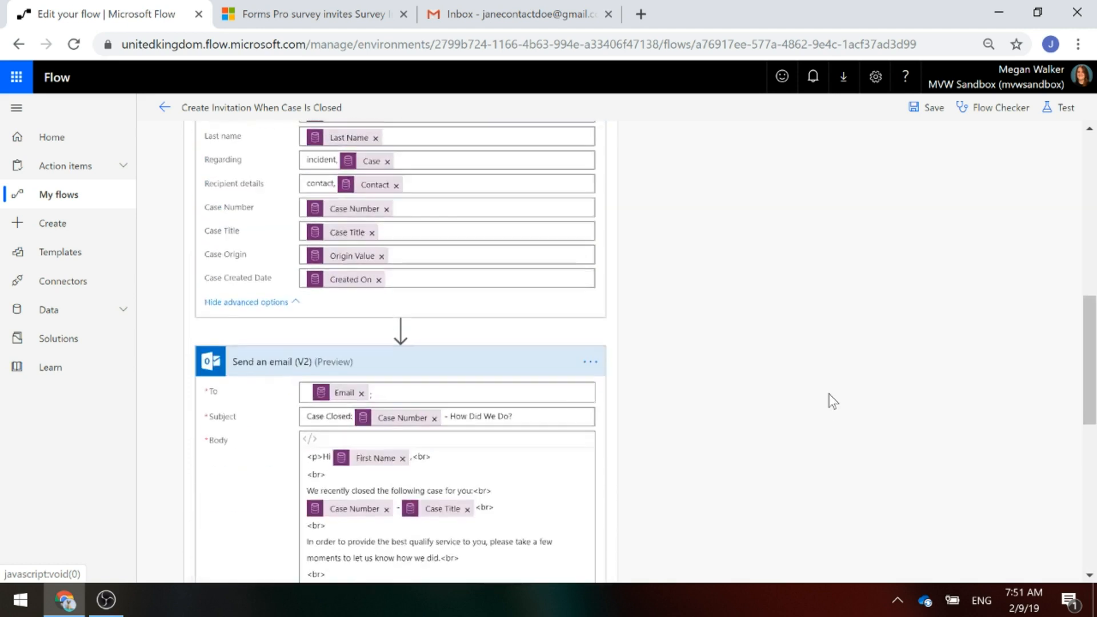
pyautogui.scroll(1, 781, 402)
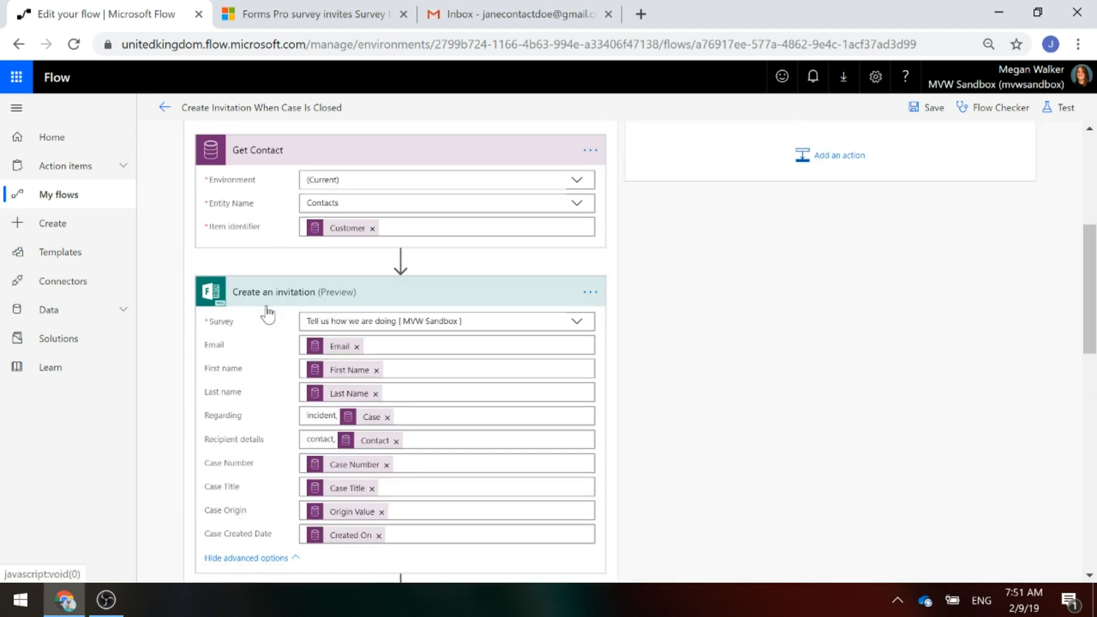
pyautogui.scroll(-13, 671, 351)
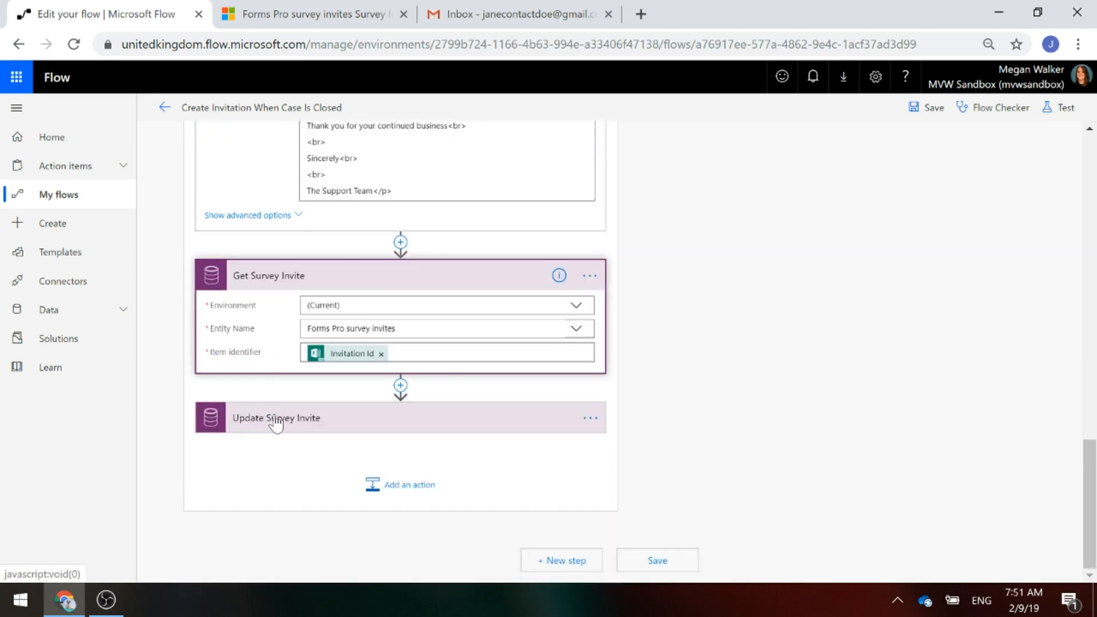
# Step: Examine the Update Survey Invite action's record identifier and subject, and compare the subject with that of the email action
pyautogui.click(582, 415)
pyautogui.scroll(-2, 368, 492)
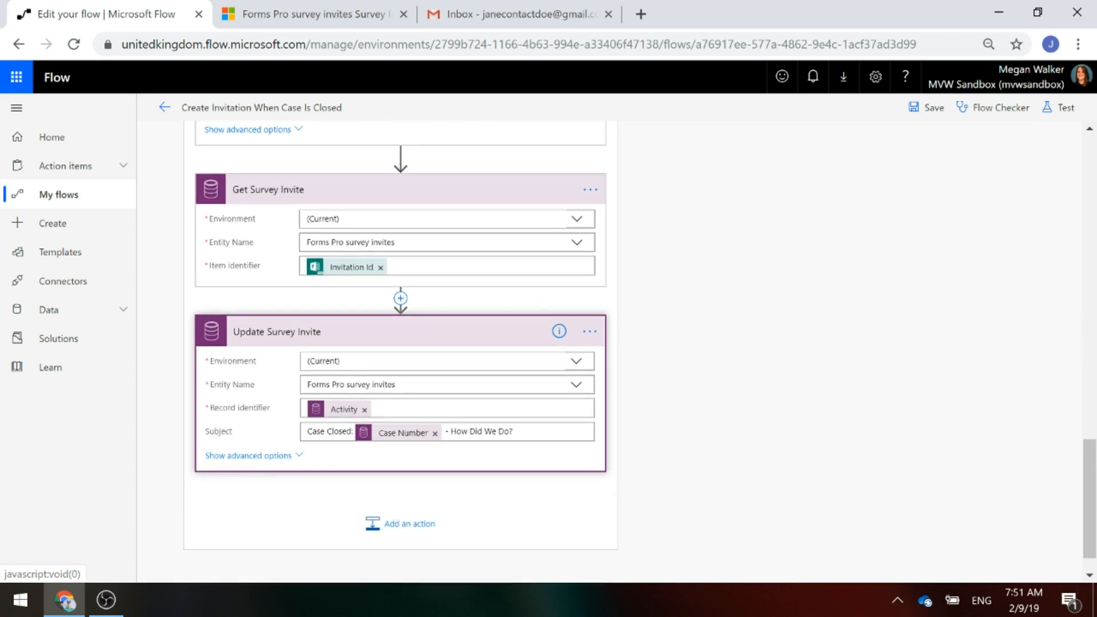
pyautogui.scroll(7, 694, 437)
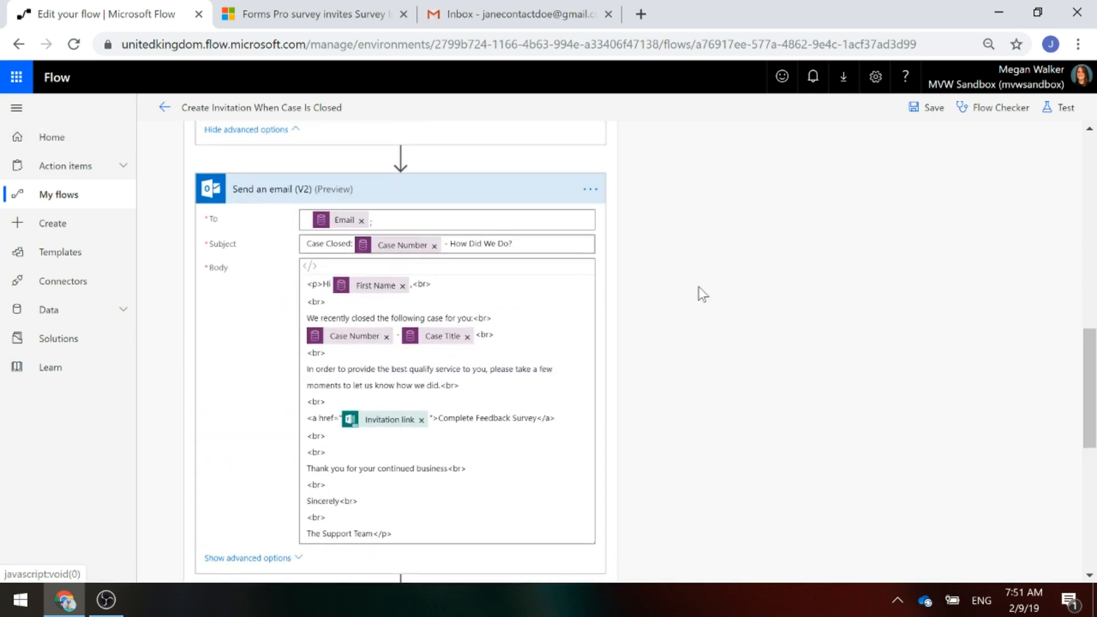
# Step: Switch to Dynamics 365, open the Need assistance case and resolve it with the resolution Done
pyautogui.click(294, 18)
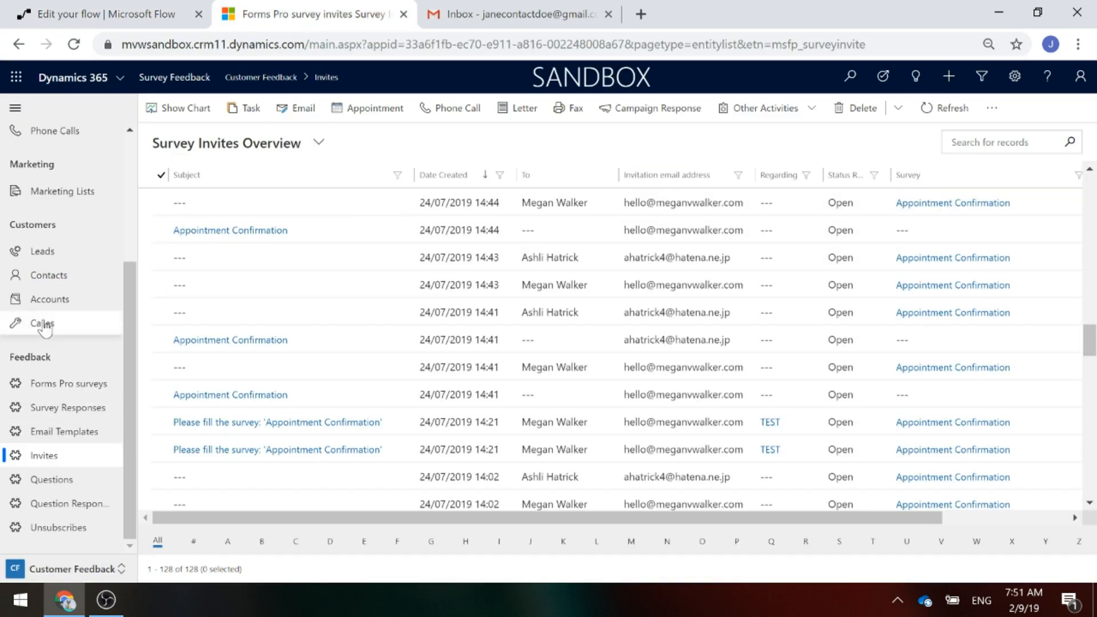
pyautogui.click(117, 326)
pyautogui.click(220, 205)
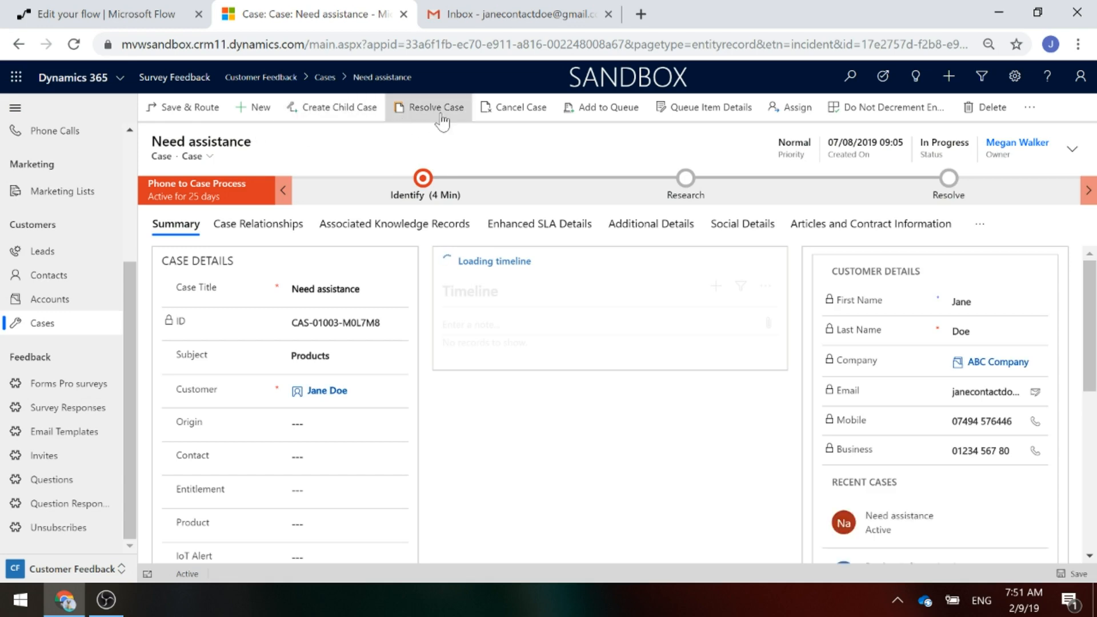
pyautogui.click(437, 107)
pyautogui.click(652, 384)
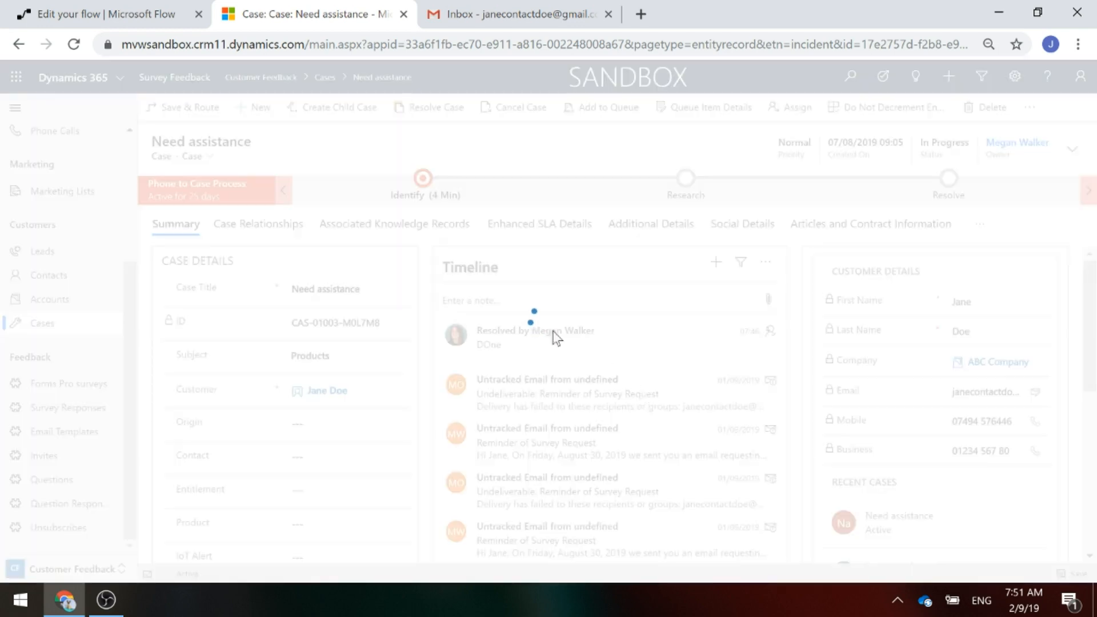
pyautogui.click(552, 234)
pyautogui.write('Done')
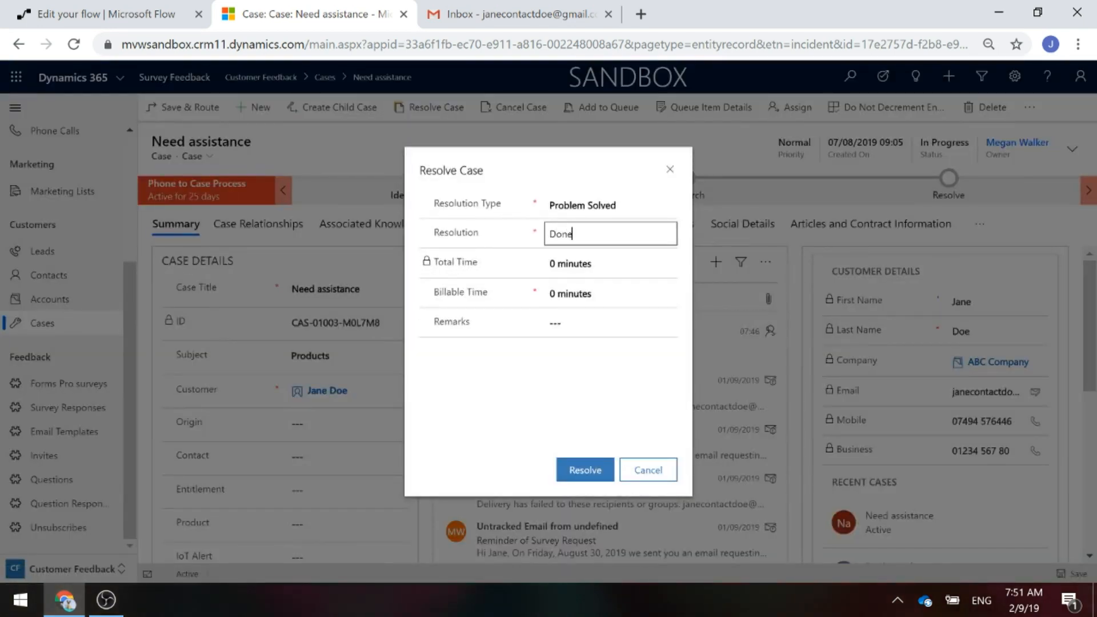
pyautogui.click(573, 472)
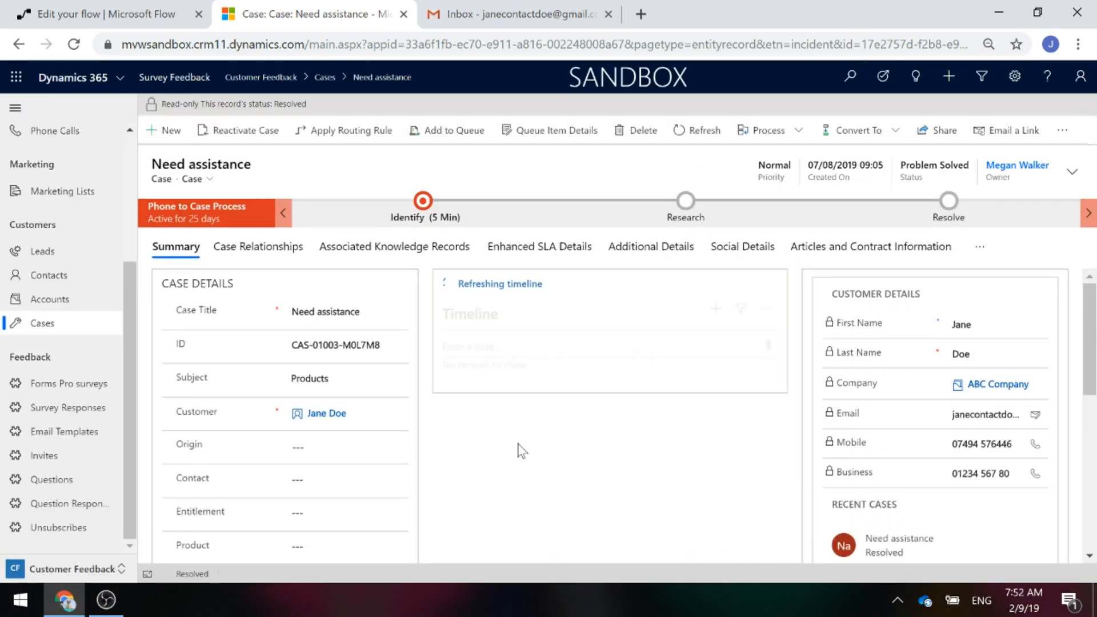
# Step: Check the resolved case's timeline, and open and refresh the Survey Invites Overview list
pyautogui.moveTo(311, 419)
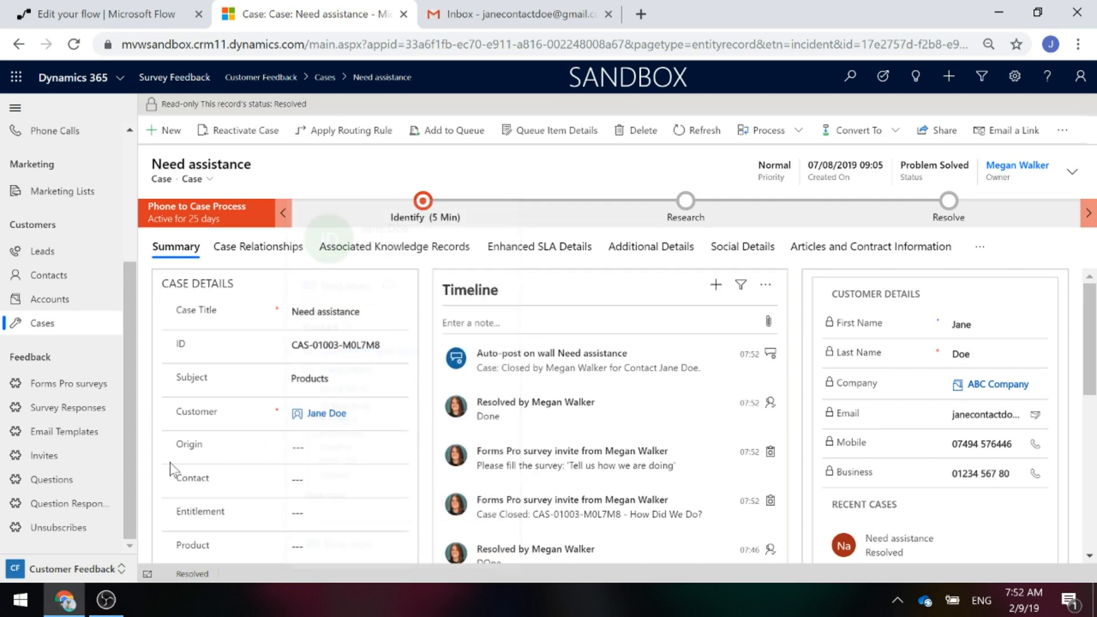
pyautogui.click(40, 455)
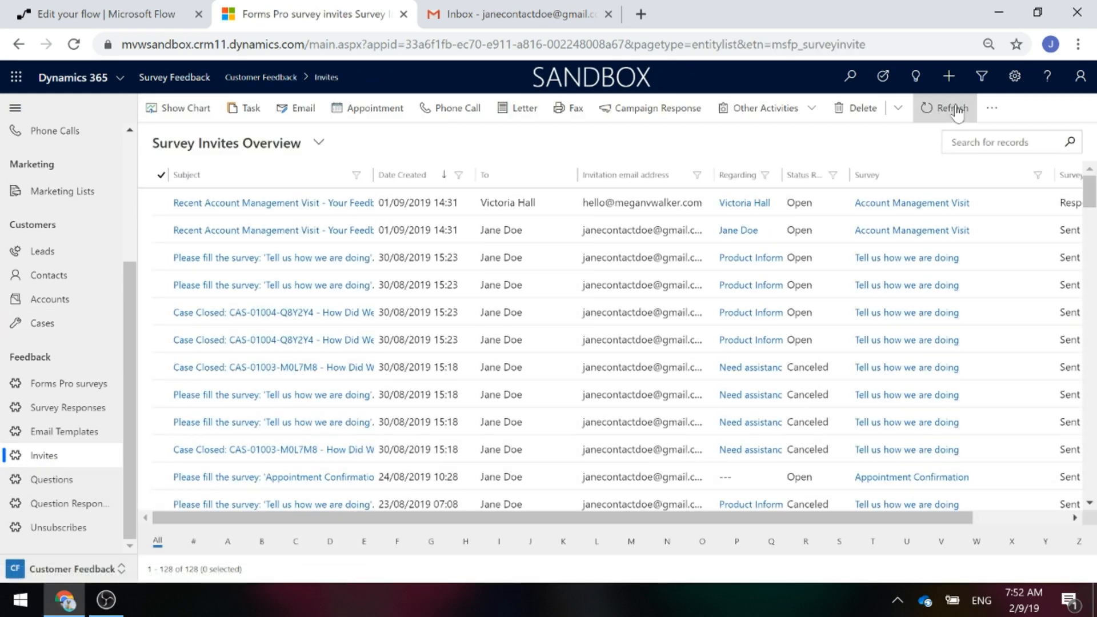
pyautogui.click(939, 108)
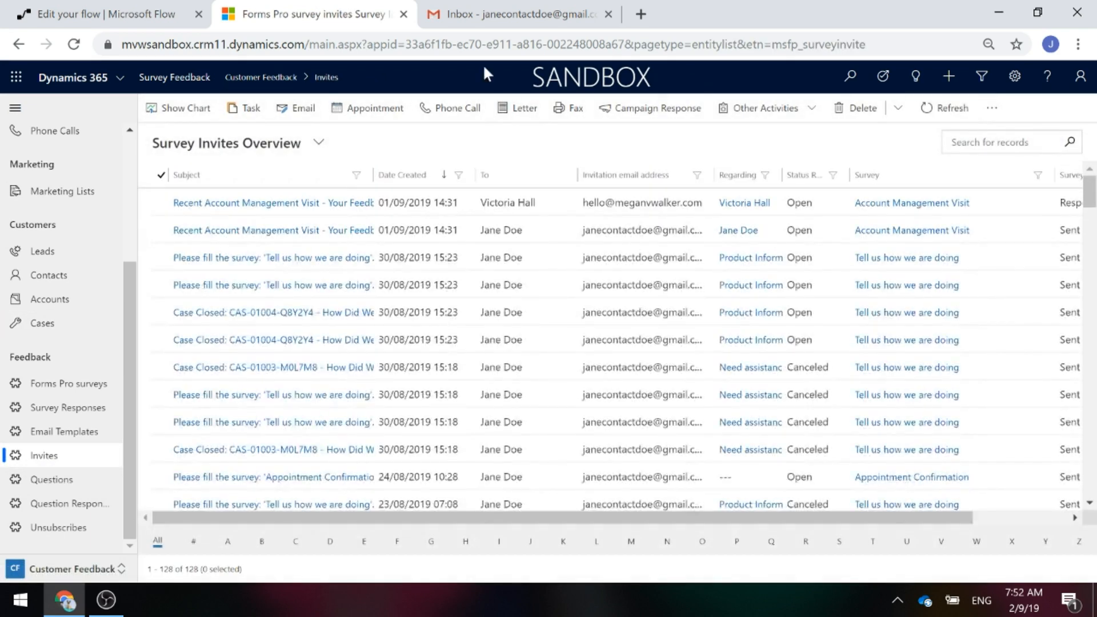
# Step: Return to Microsoft Flow and open the details of Create Invitation When Case Is Closed from the list of own flows
pyautogui.click(49, 14)
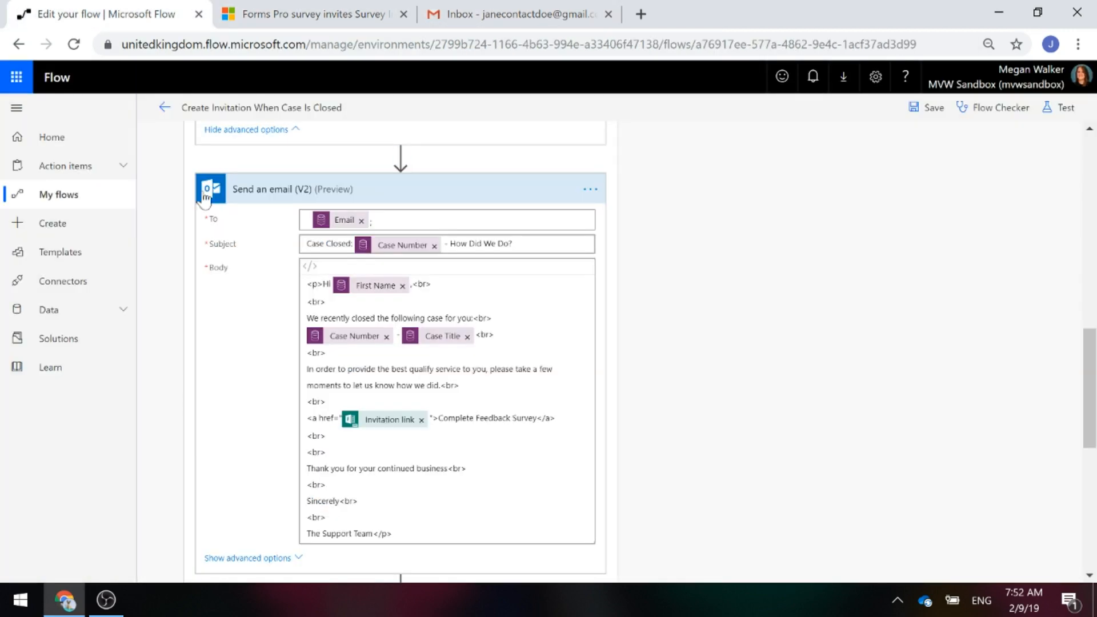
pyautogui.click(60, 195)
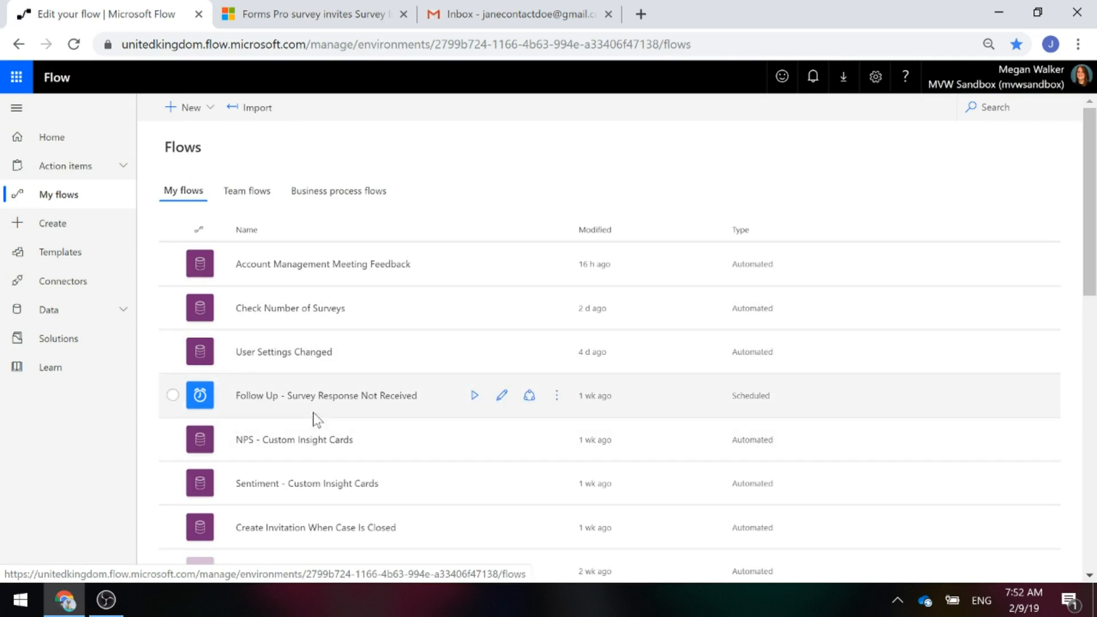
pyautogui.scroll(-2, 350, 497)
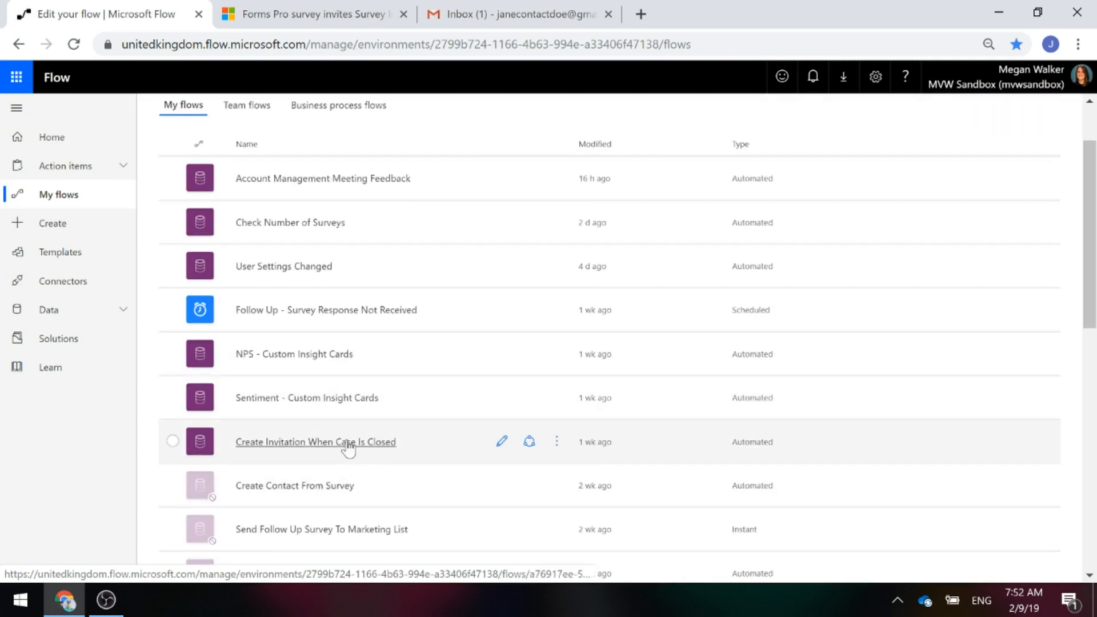
pyautogui.click(350, 448)
# Step: Switch to Gmail and open the new Case Closed – How Did We Do? email
pyautogui.click(485, 17)
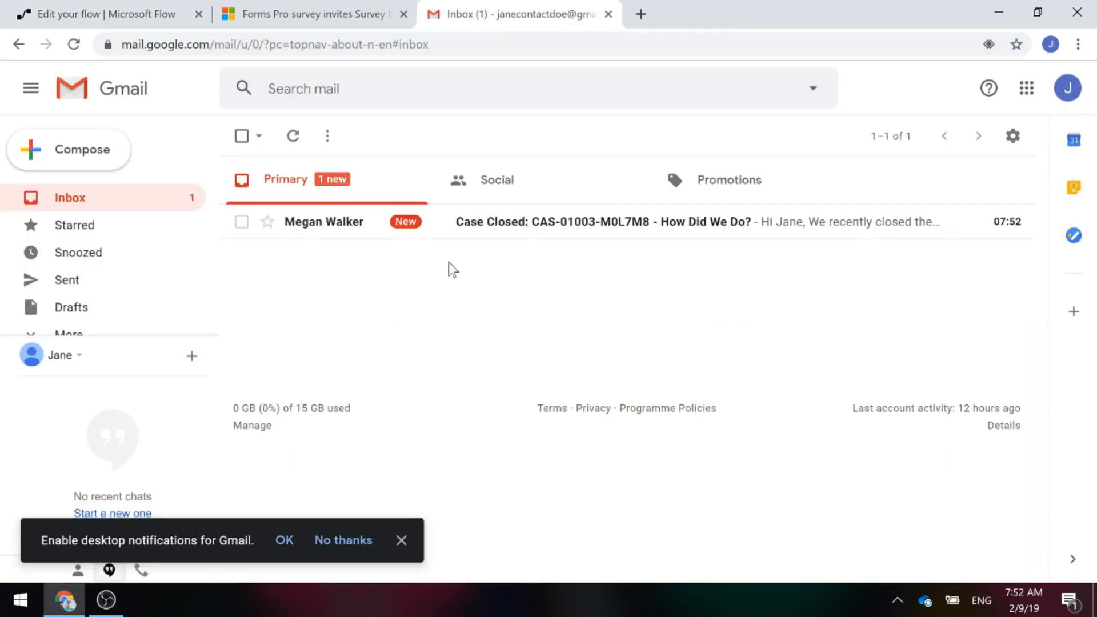
pyautogui.click(534, 235)
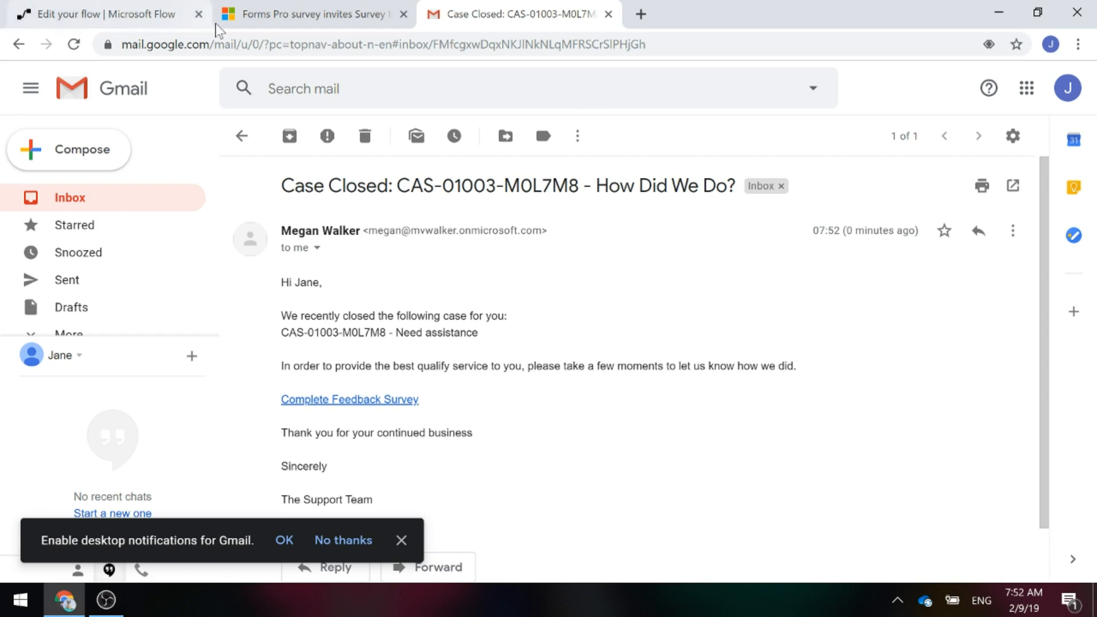
# Step: Switch to Dynamics 365, refresh the Survey Invites Overview list and open the newest Case Closed – How Did We Do? invite
pyautogui.click(283, 14)
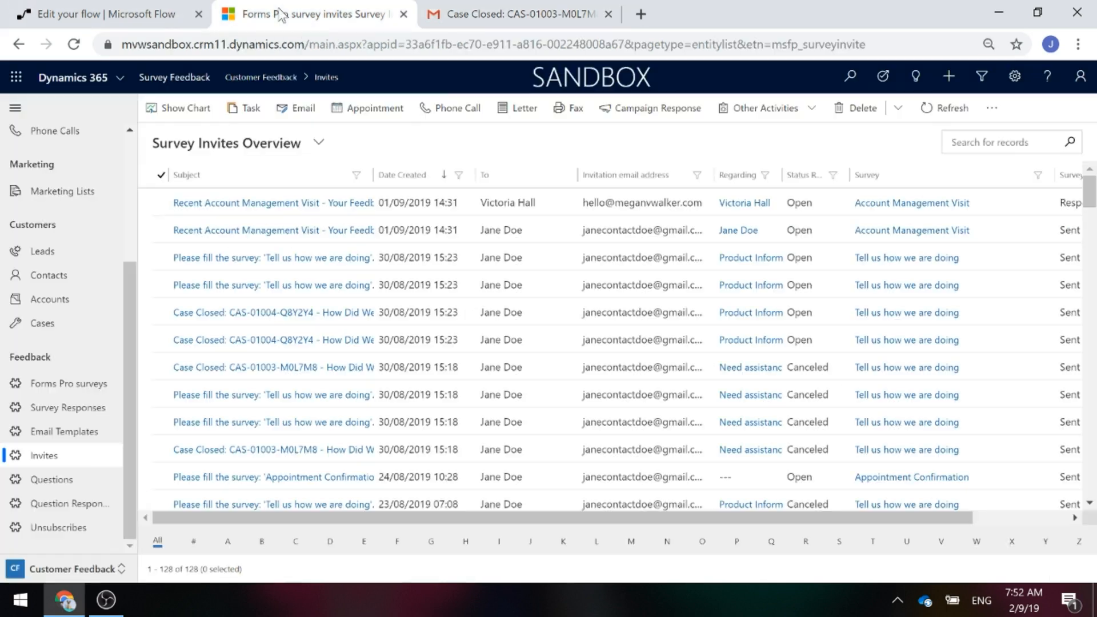
pyautogui.click(946, 108)
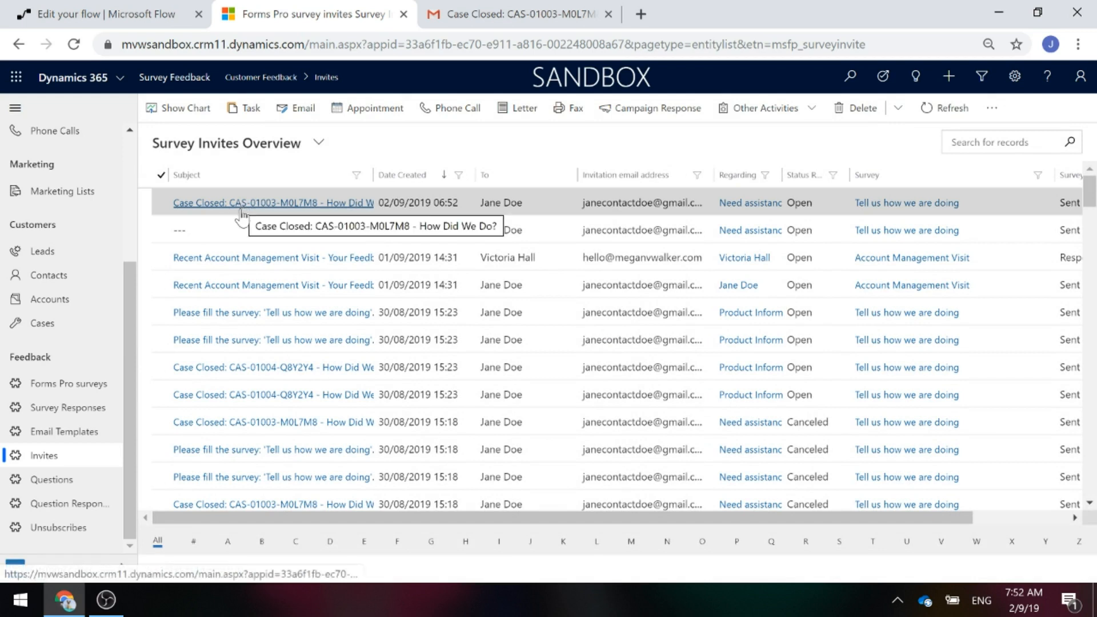
pyautogui.click(245, 204)
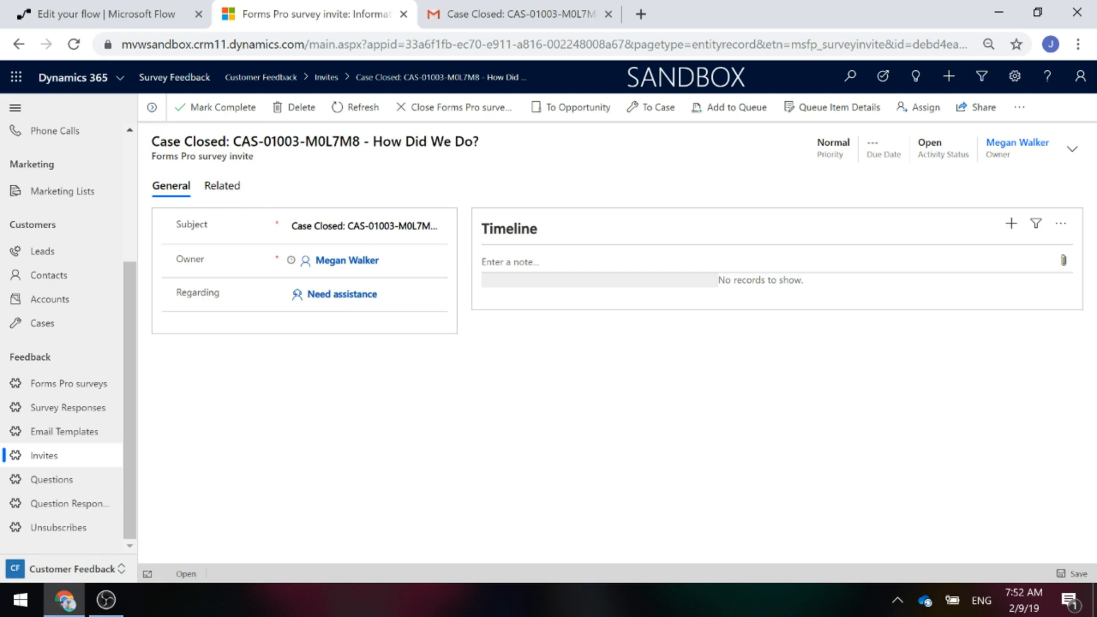
# Step: Check the survey invite's title, open its regarding case Need assistance and examine the survey invites and email in the case timeline
pyautogui.moveTo(150, 141); pyautogui.dragTo(515, 142)
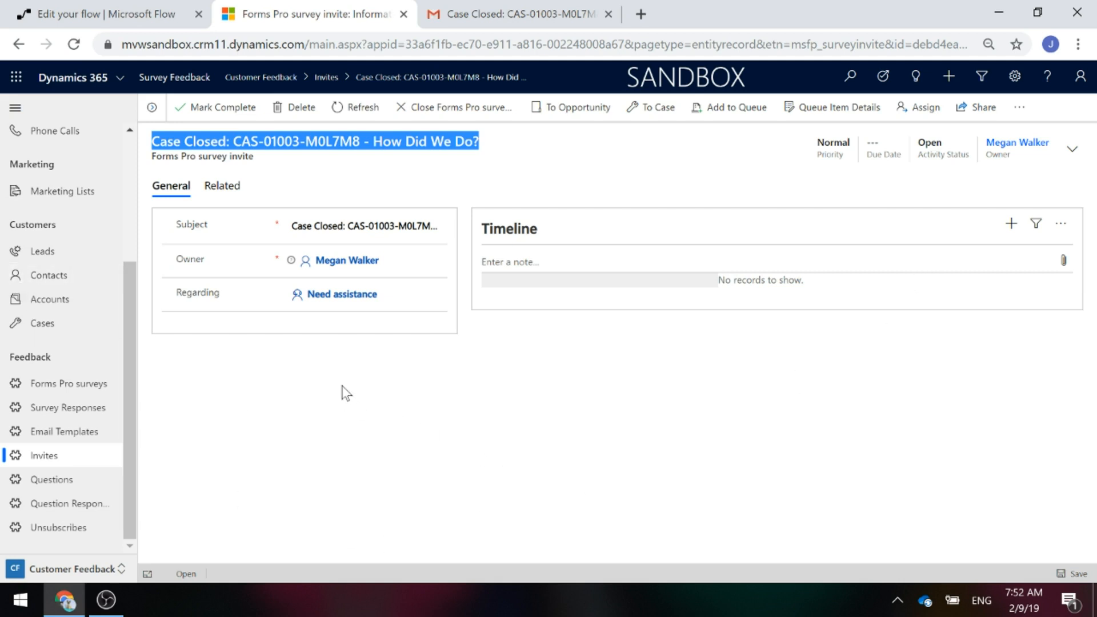
pyautogui.click(328, 296)
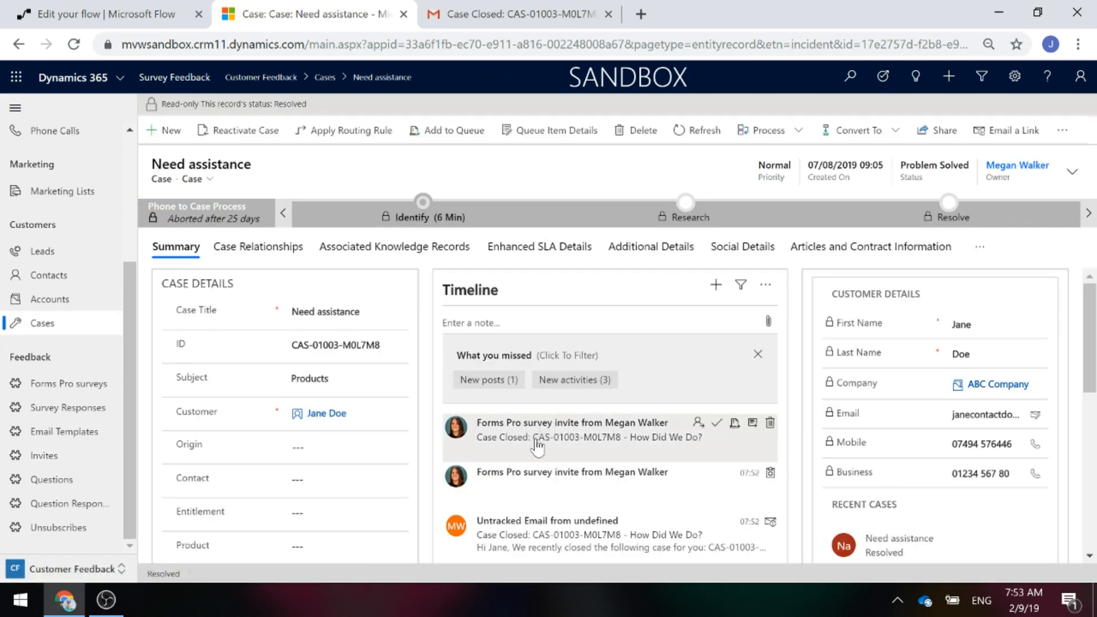
pyautogui.scroll(-2, 556, 443)
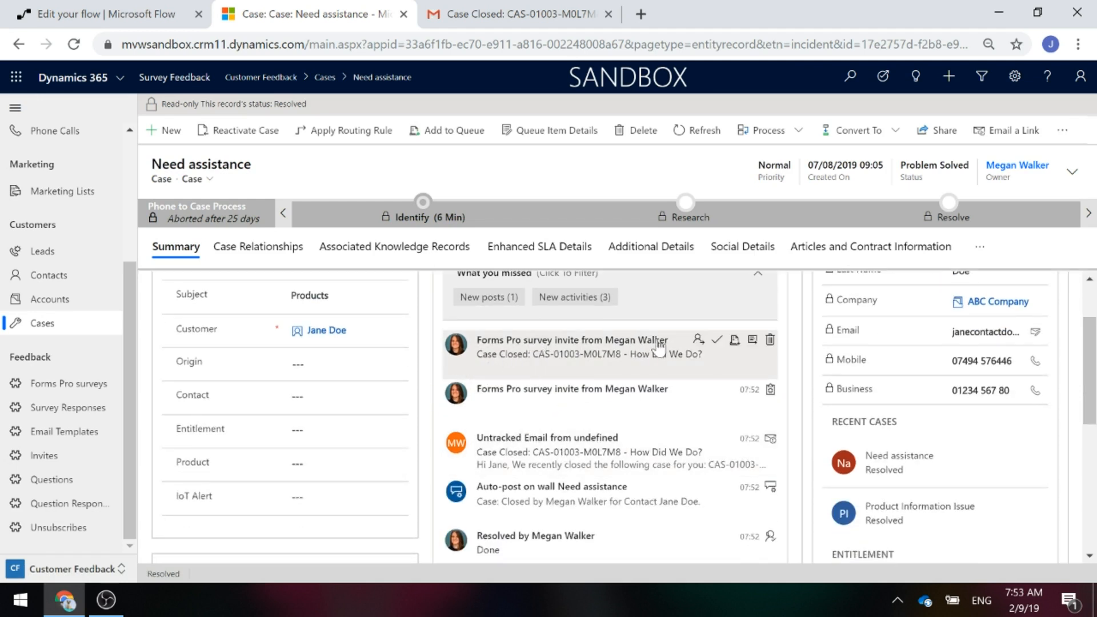